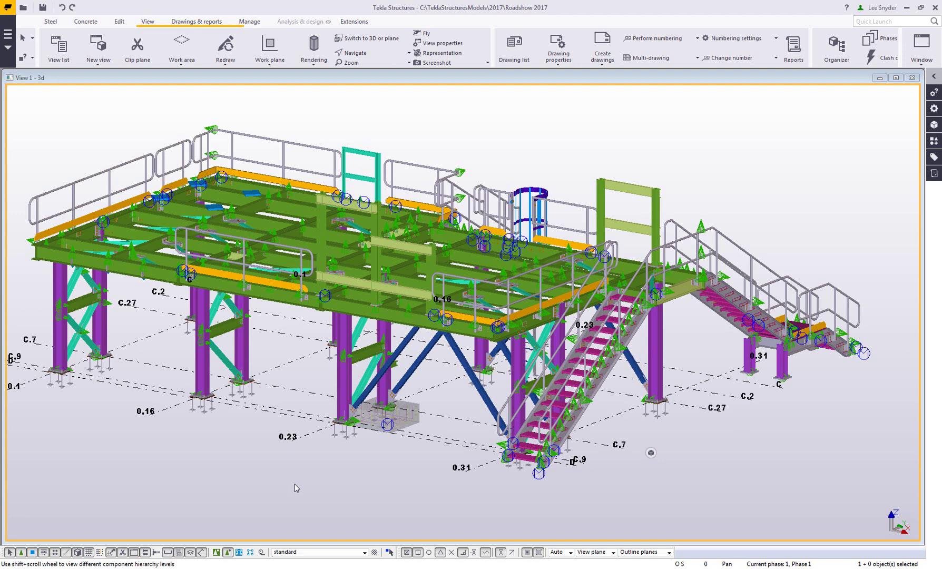
- Open the program settings from the File menu and close them to return to the model
click(7, 7)
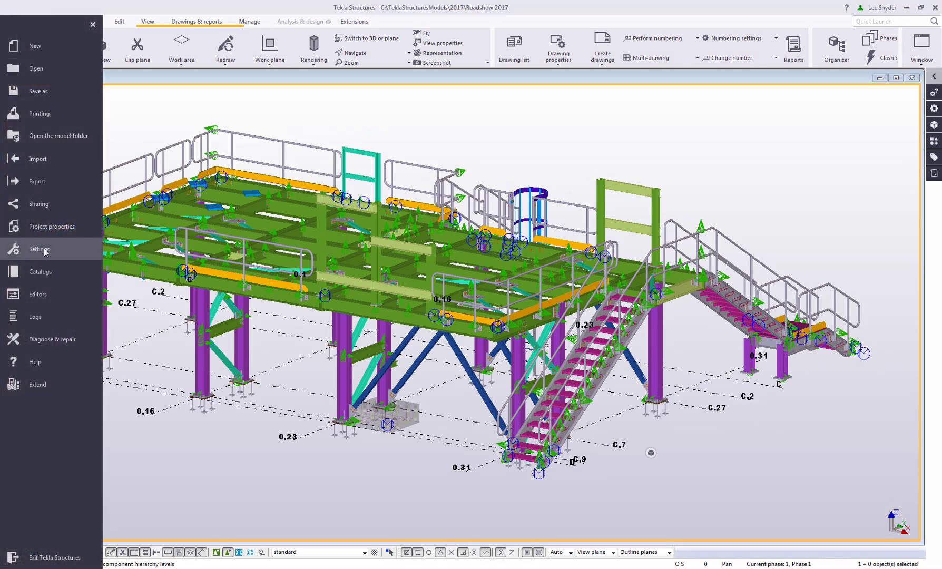
click(44, 251)
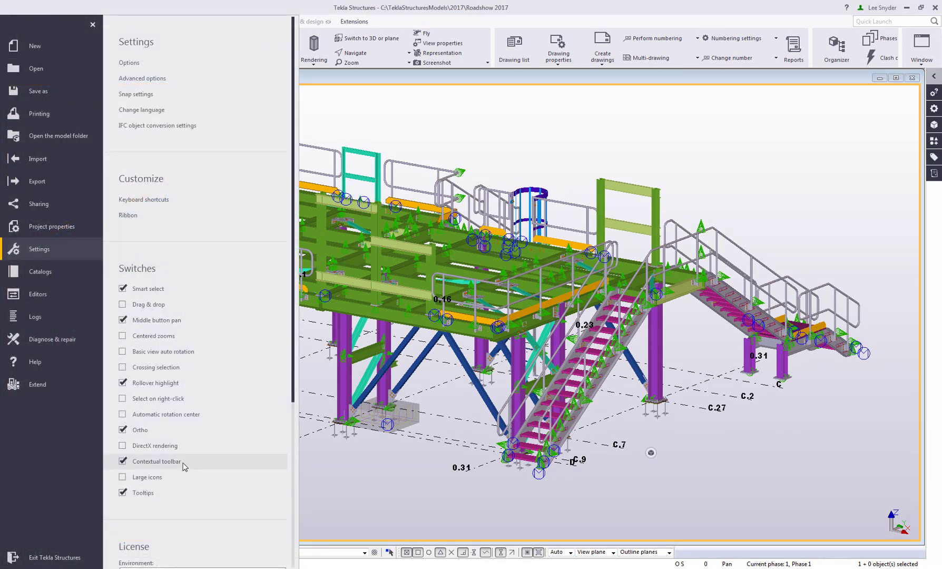
click(382, 474)
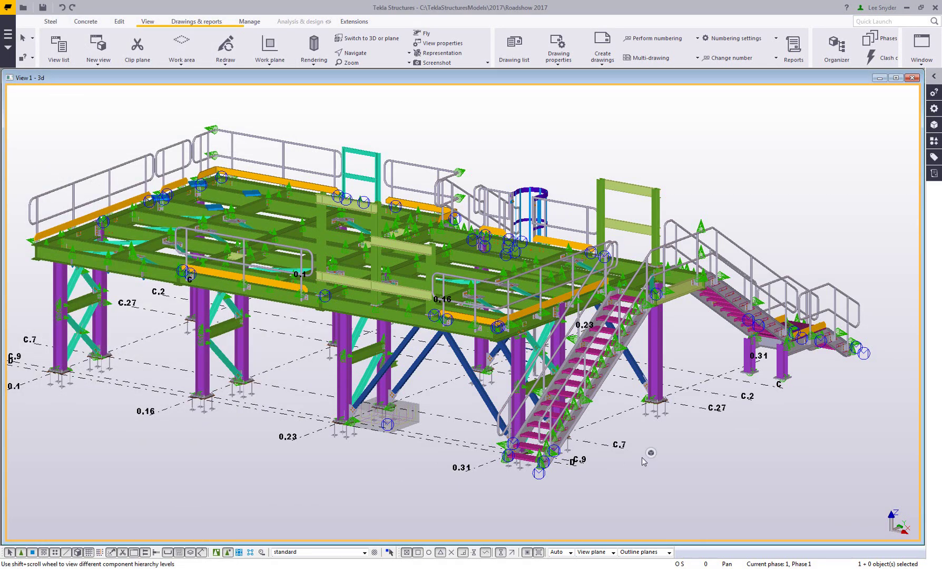
- Select a column to view its properties, then clear the selection
mouse_move(652, 454)
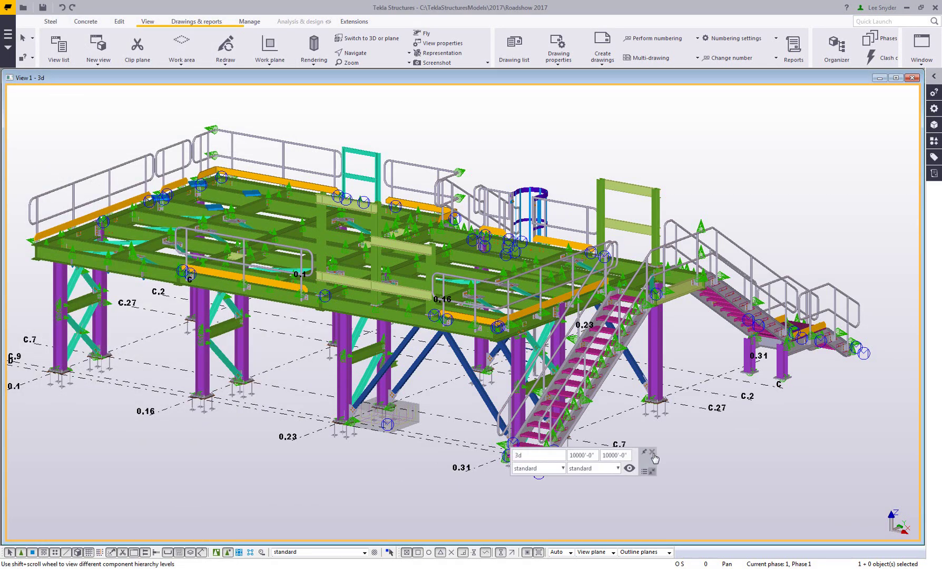
click(660, 378)
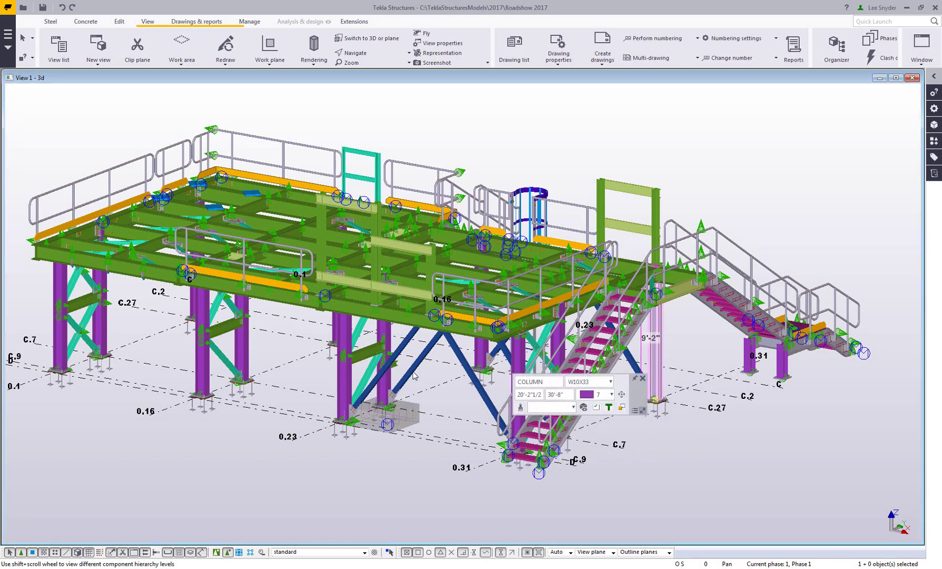
key(Escape)
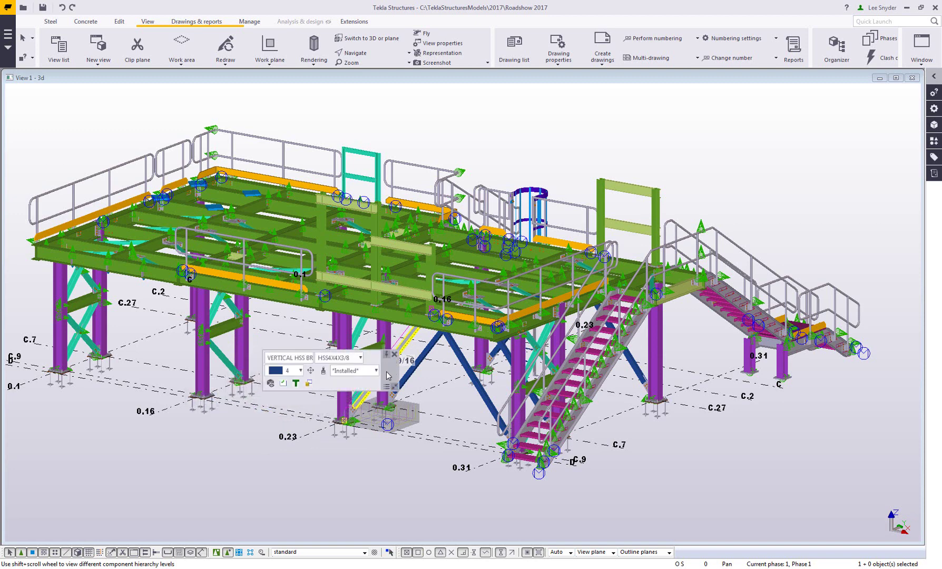
- Move the contextual toolbar off the model, then select and deselect the vertical HSS brace
drag(389, 359, 904, 111)
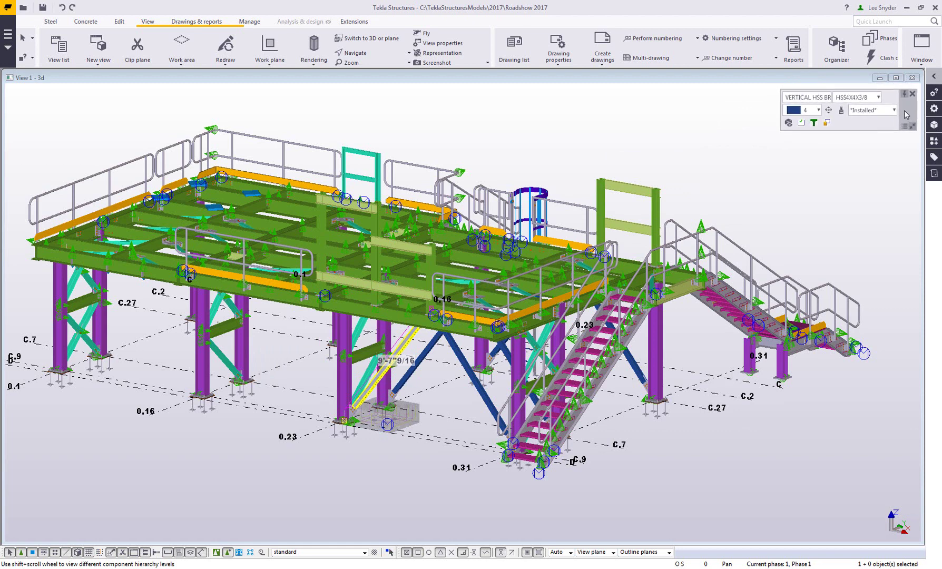
click(428, 358)
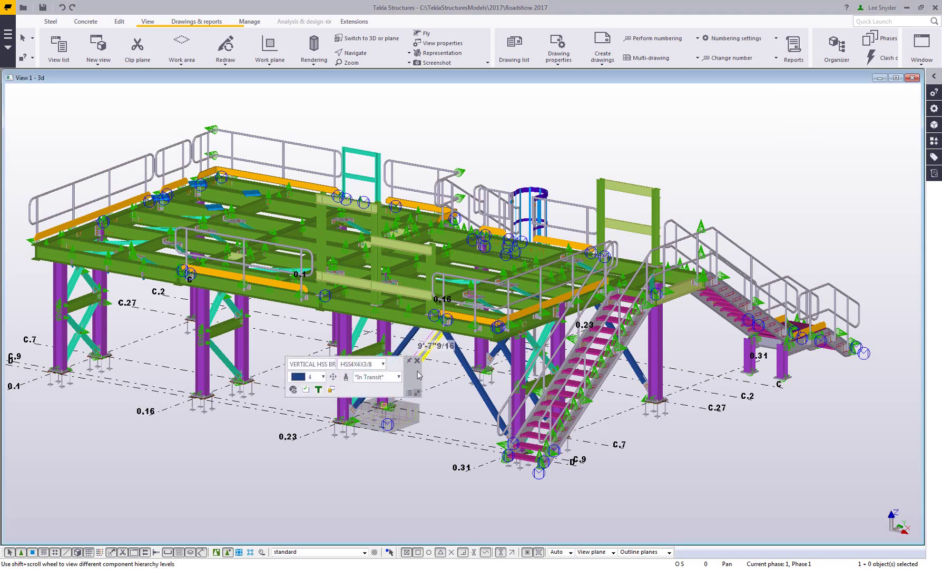
click(431, 466)
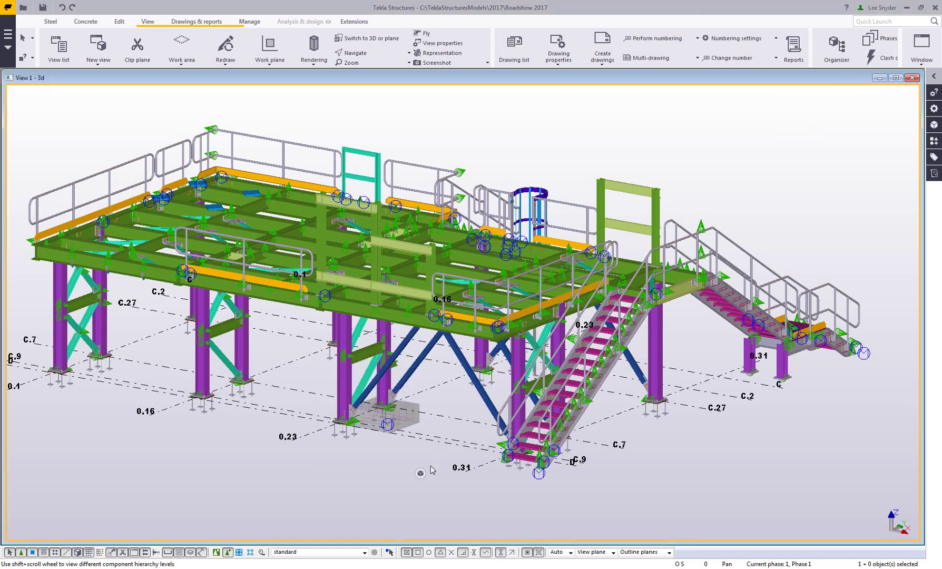
- Turn off Component symbols and Bolts in the object type visibility list
mouse_move(420, 473)
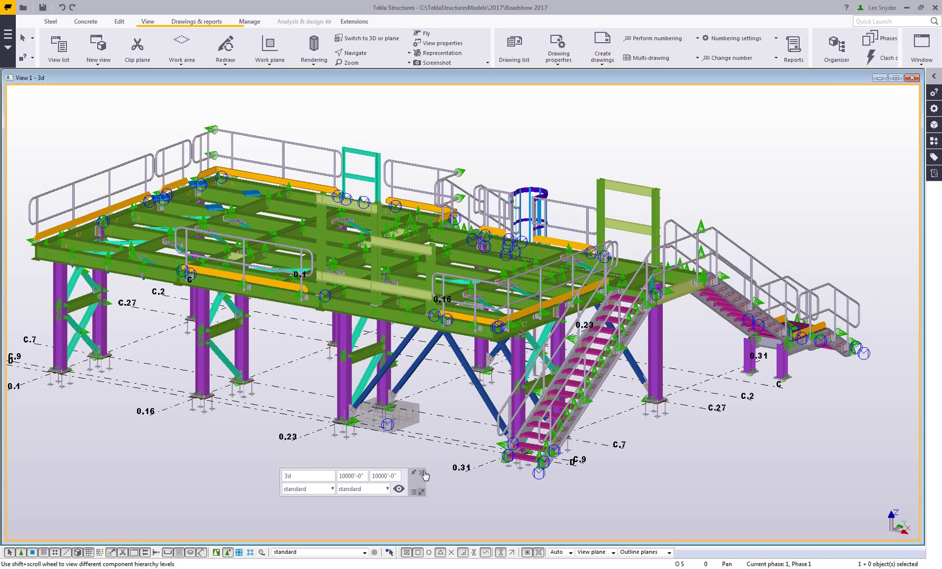
click(400, 490)
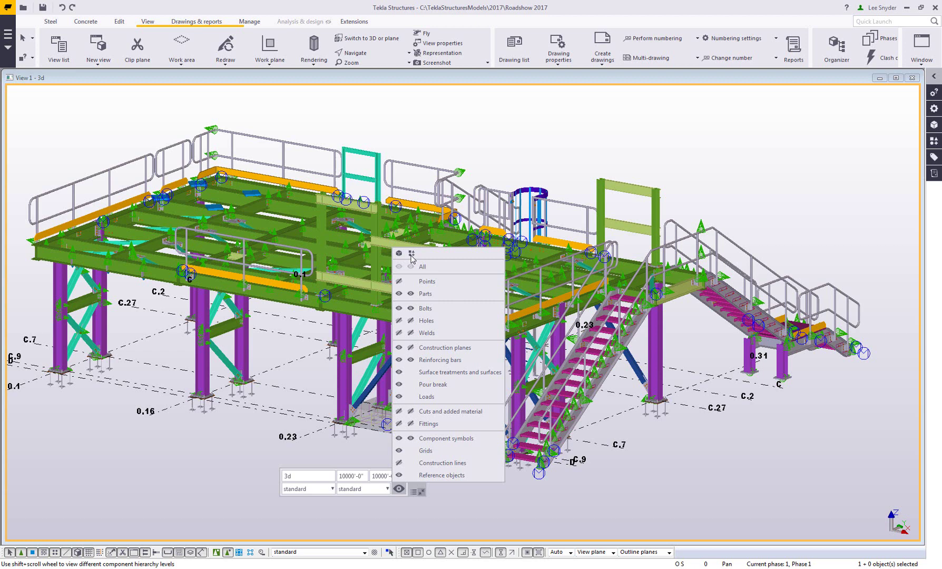
click(398, 438)
click(410, 438)
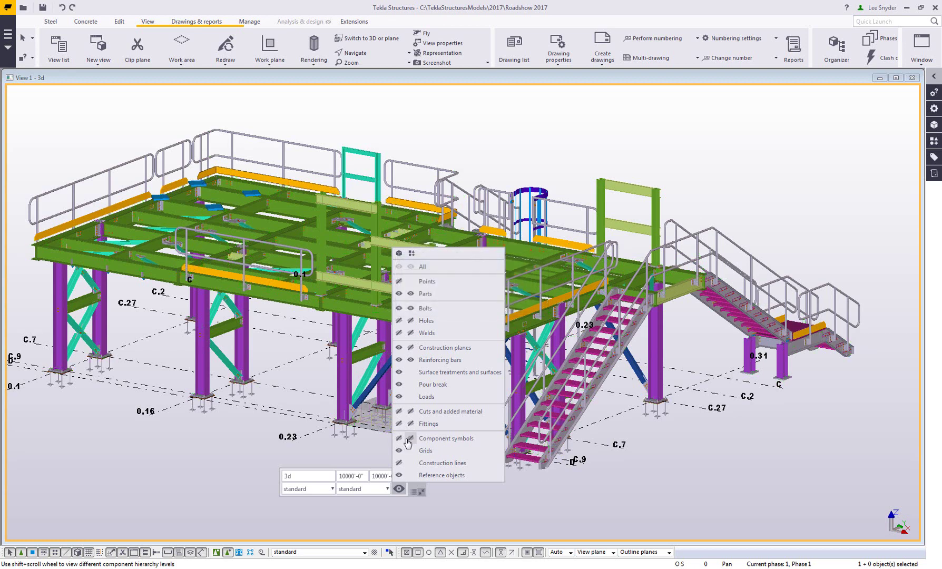
click(399, 308)
- Preview the Color by Phase colour set, then restore the standard colour set
click(385, 489)
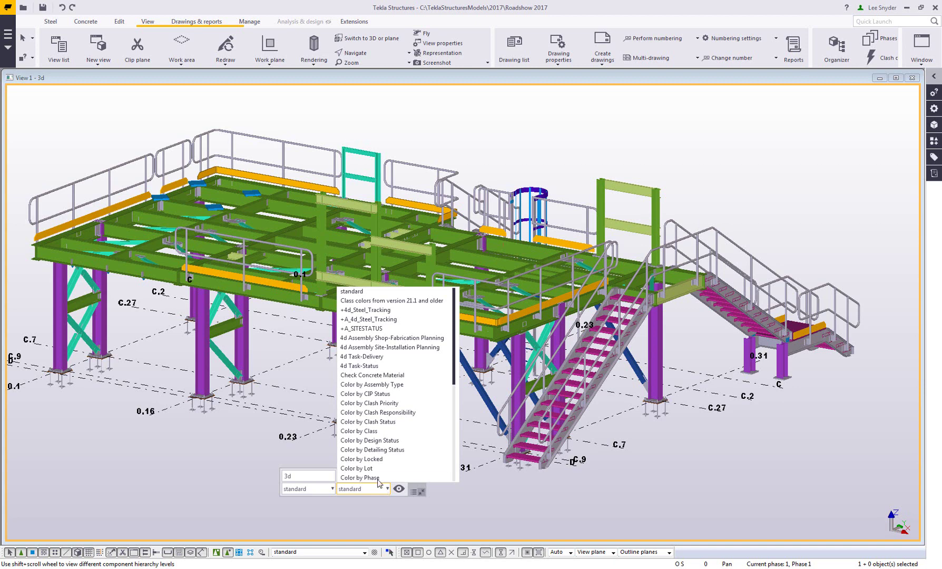
click(377, 477)
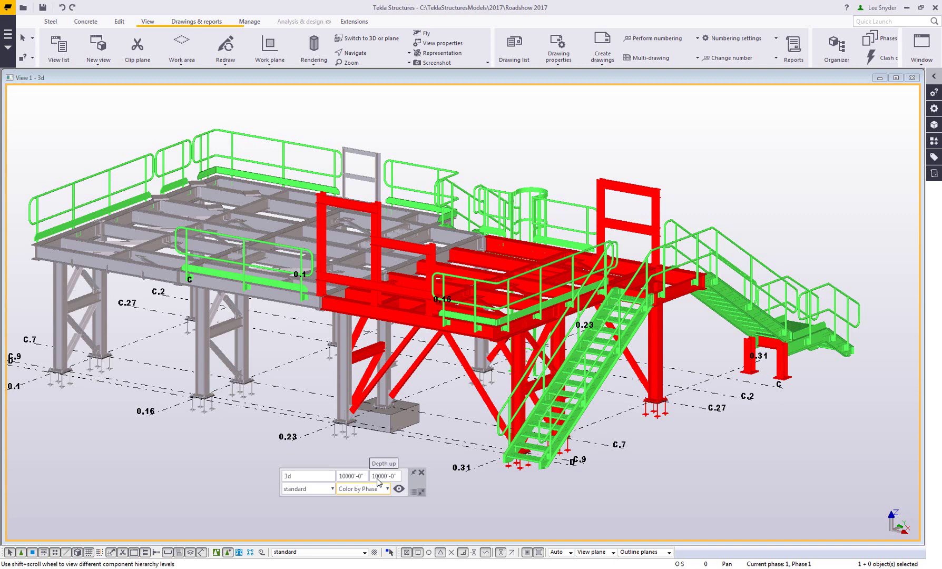
click(385, 490)
scroll(364, 343, up, 6)
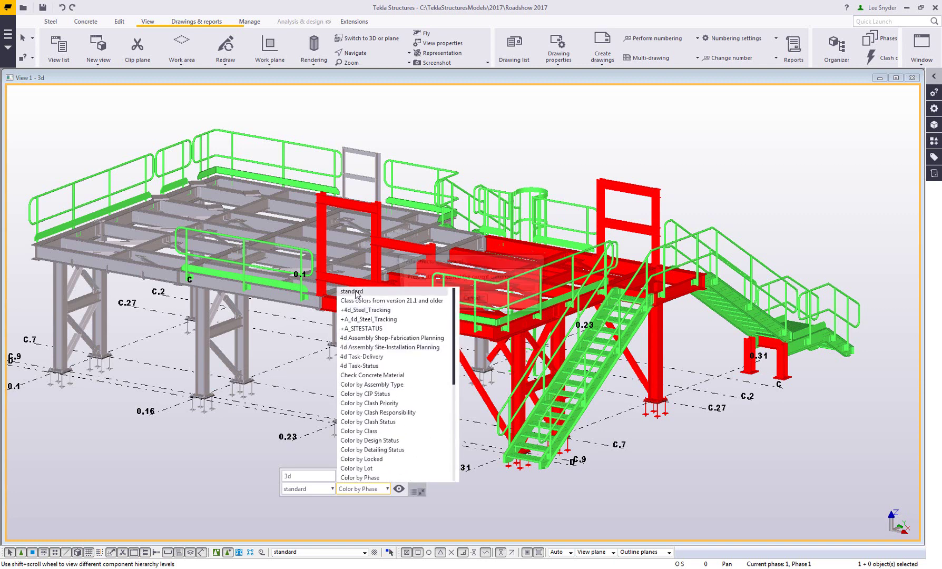
click(357, 293)
- Preview the Steel_Beam filter, restore the standard filter, and select the front platform edge beam
click(327, 492)
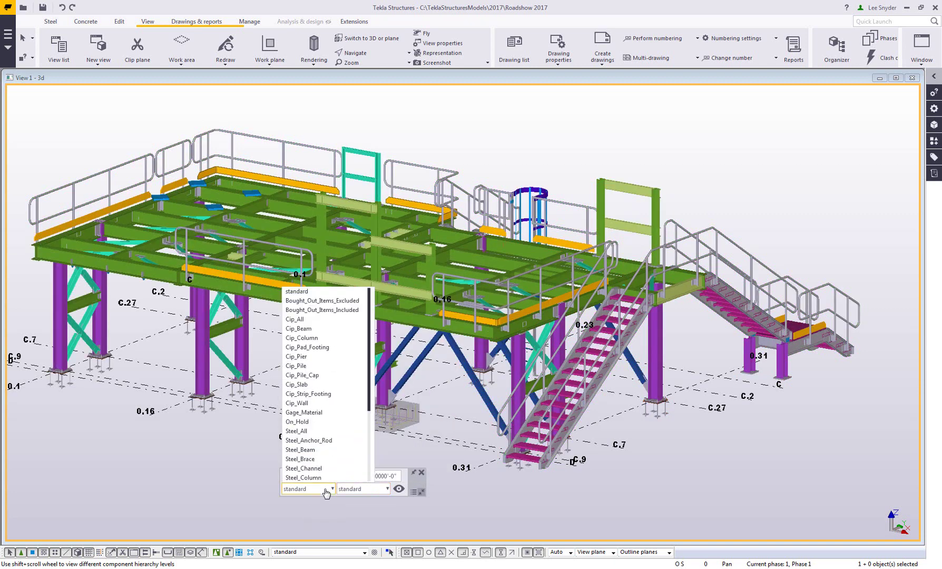
click(318, 451)
click(328, 490)
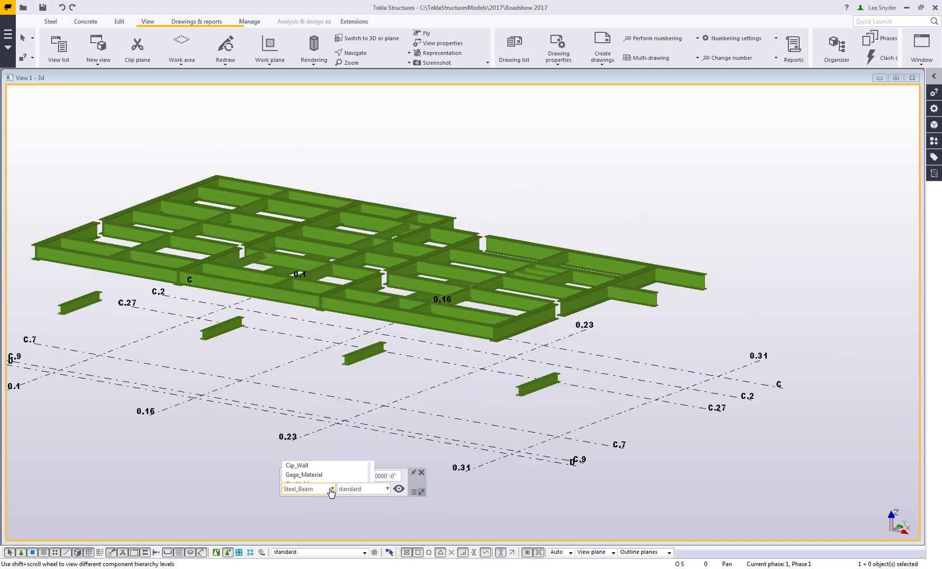
scroll(319, 352, up, 4)
click(304, 294)
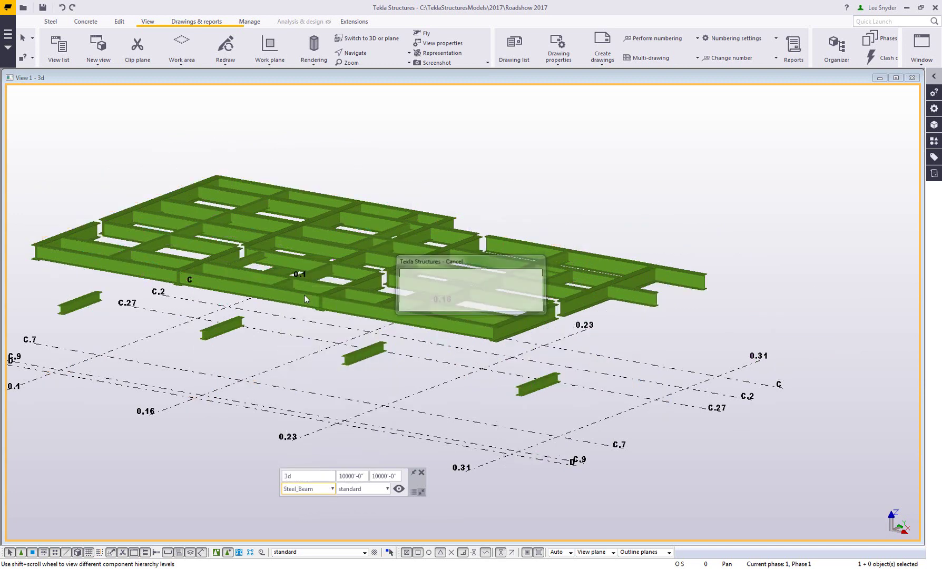
click(410, 330)
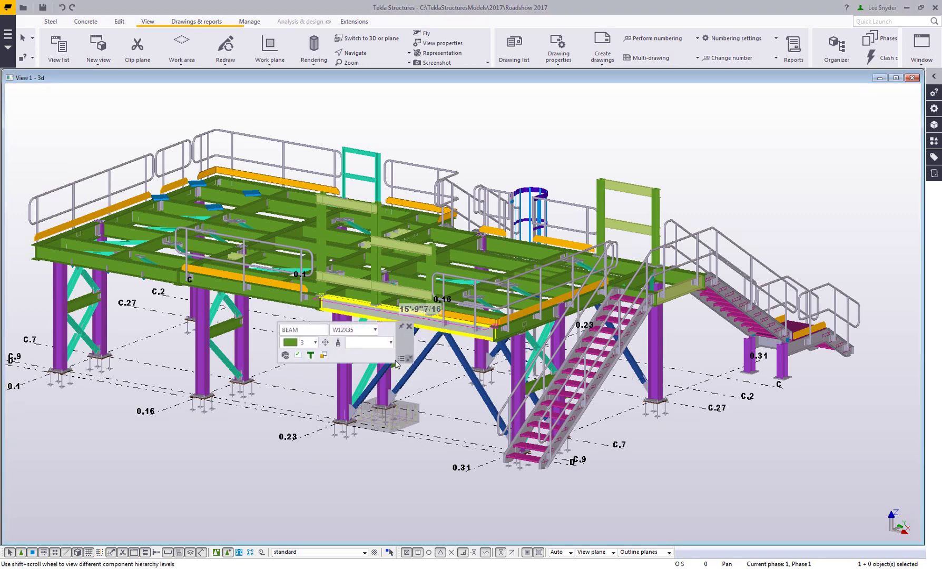
click(401, 359)
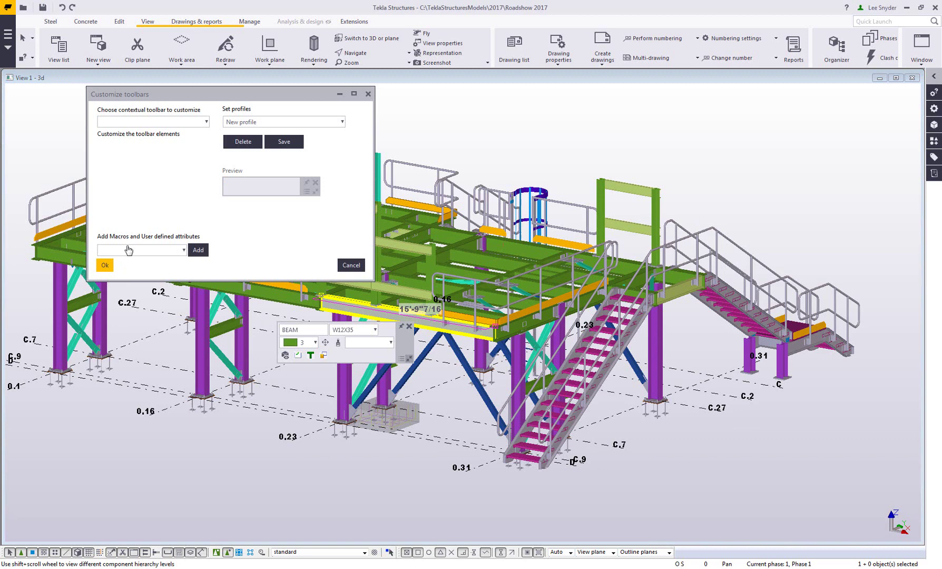
click(184, 251)
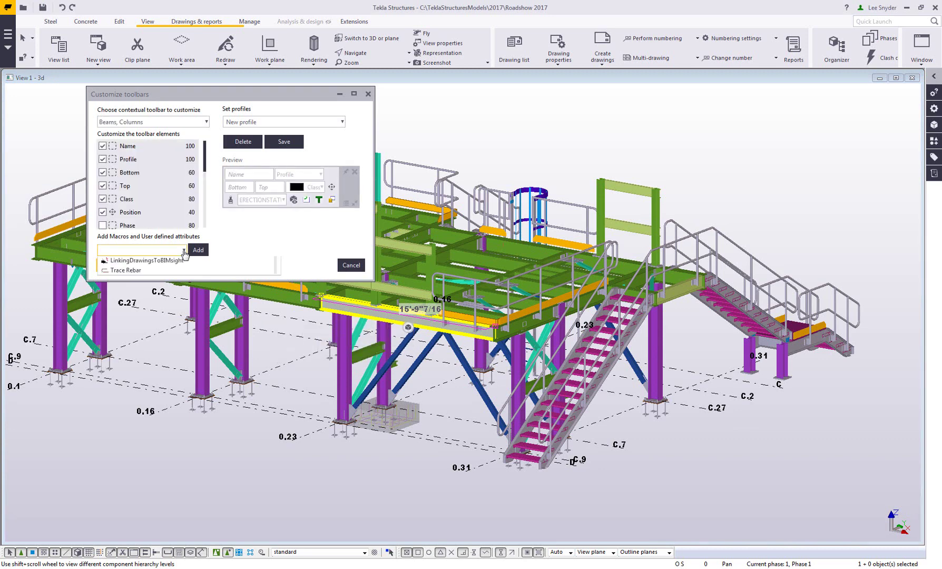
scroll(163, 312, down, 4)
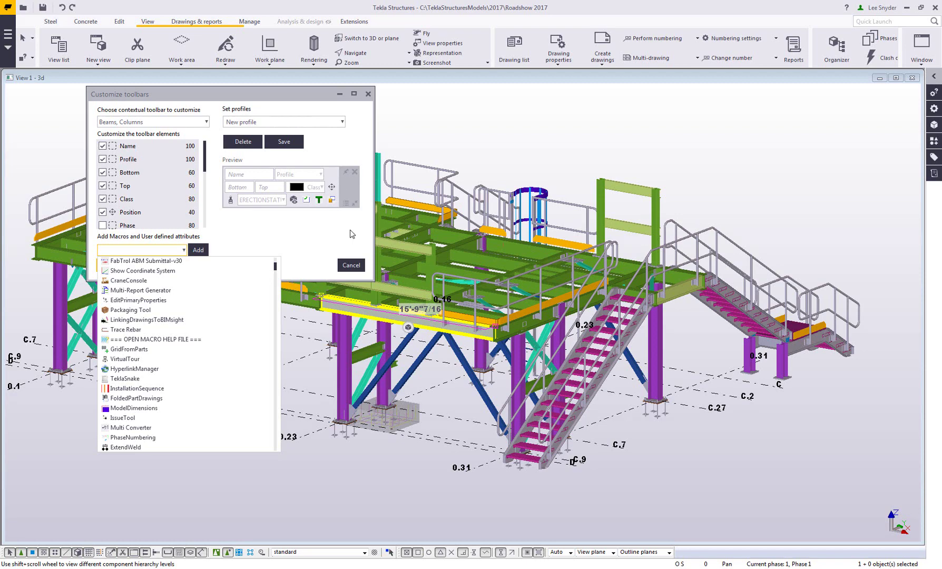
click(351, 266)
click(351, 265)
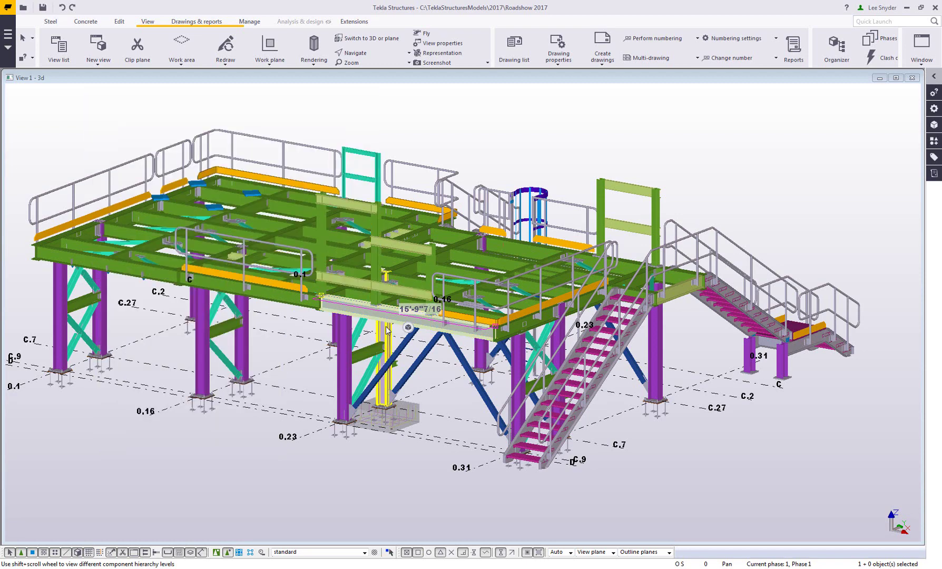
scroll(406, 304, up, 5)
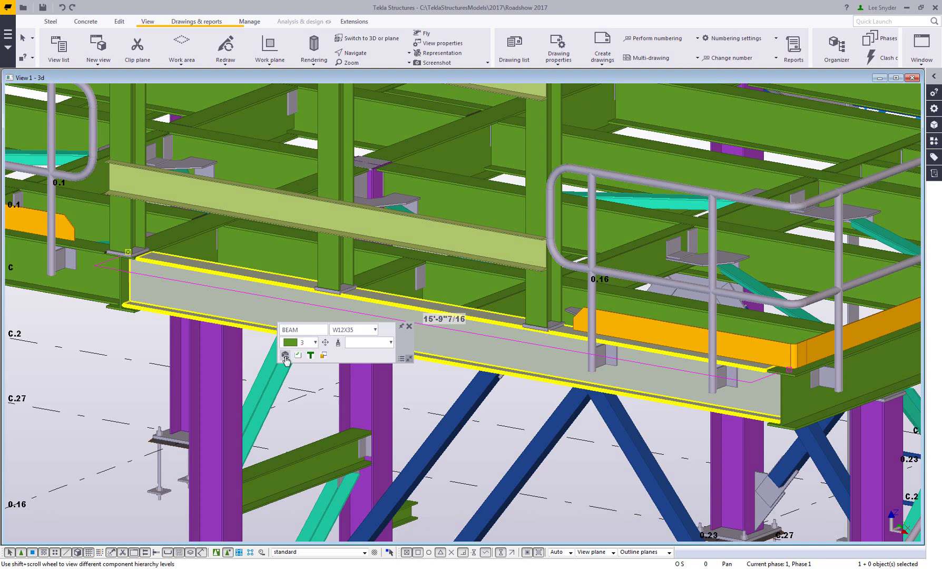
- Turn on Display Detailing for the selected W12X35 beam to show its bolts and connections
click(285, 355)
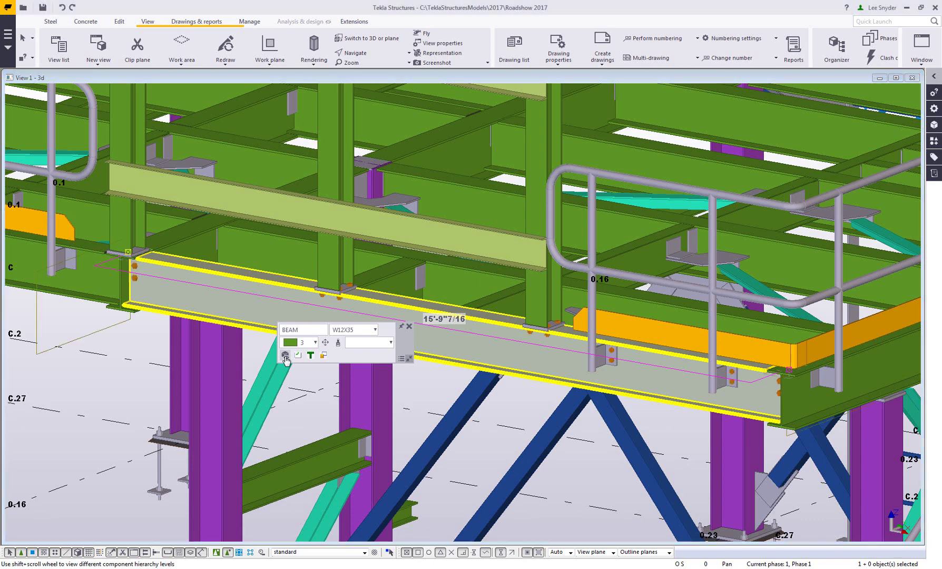
- Choose In Transit from the ERECTIONSTATUS dropdown for the W12X35 beam
click(391, 344)
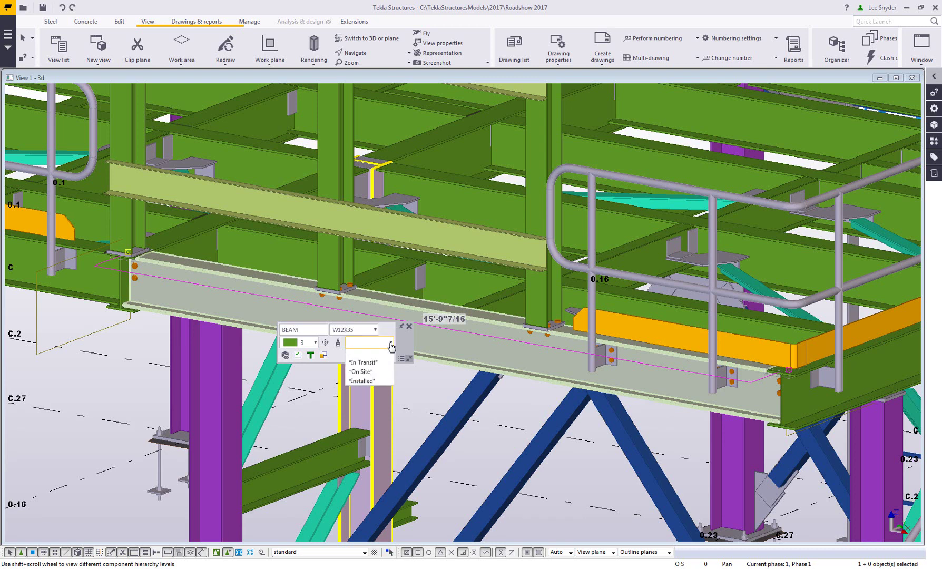
click(370, 364)
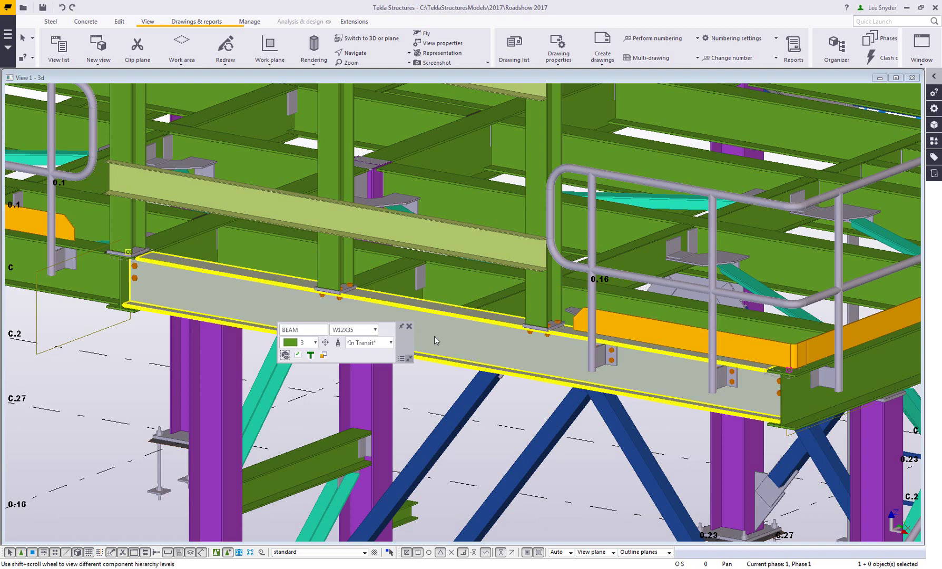
click(299, 358)
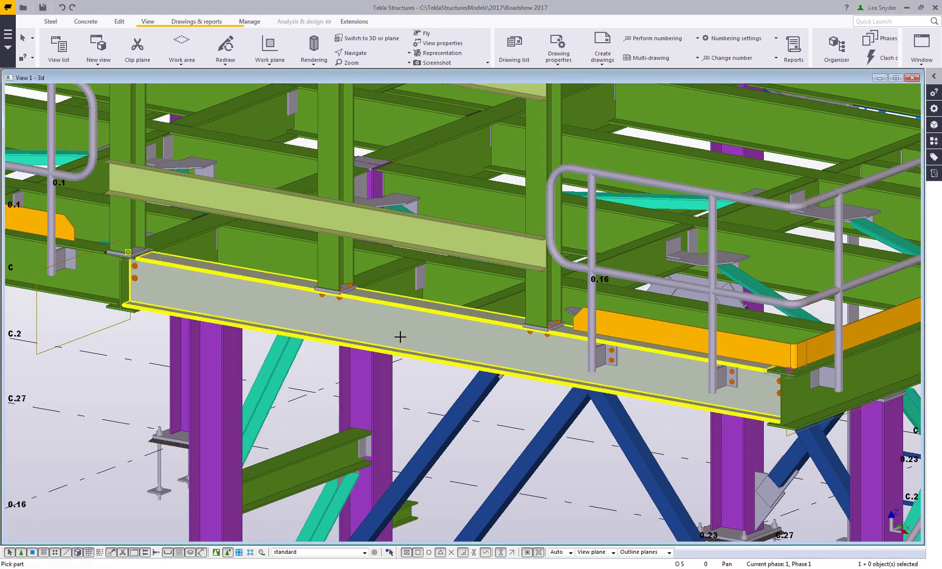
click(430, 334)
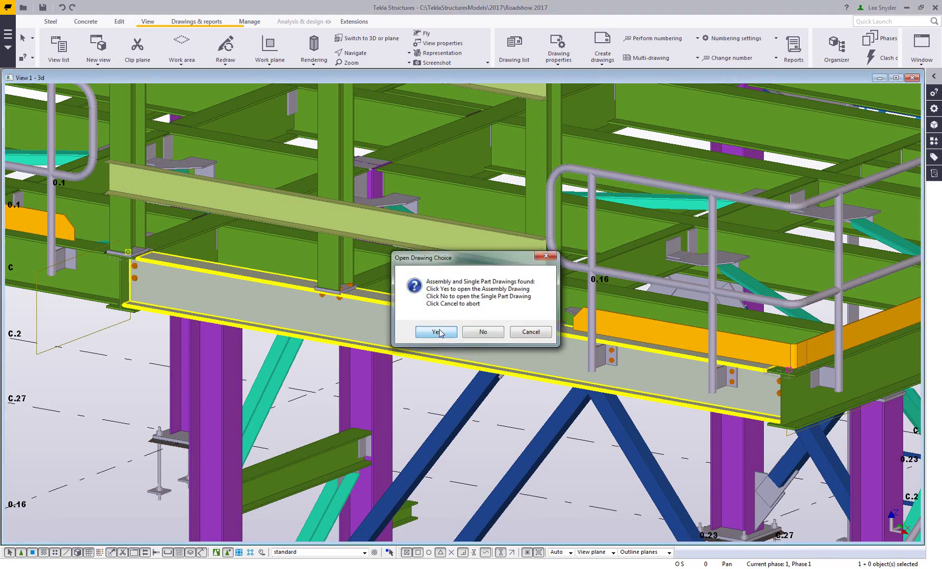
click(439, 330)
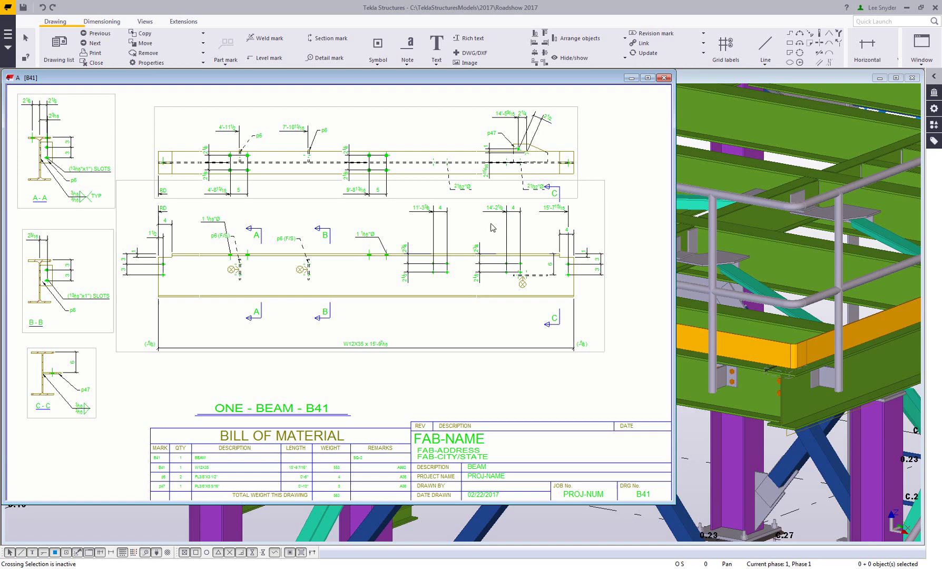
click(665, 78)
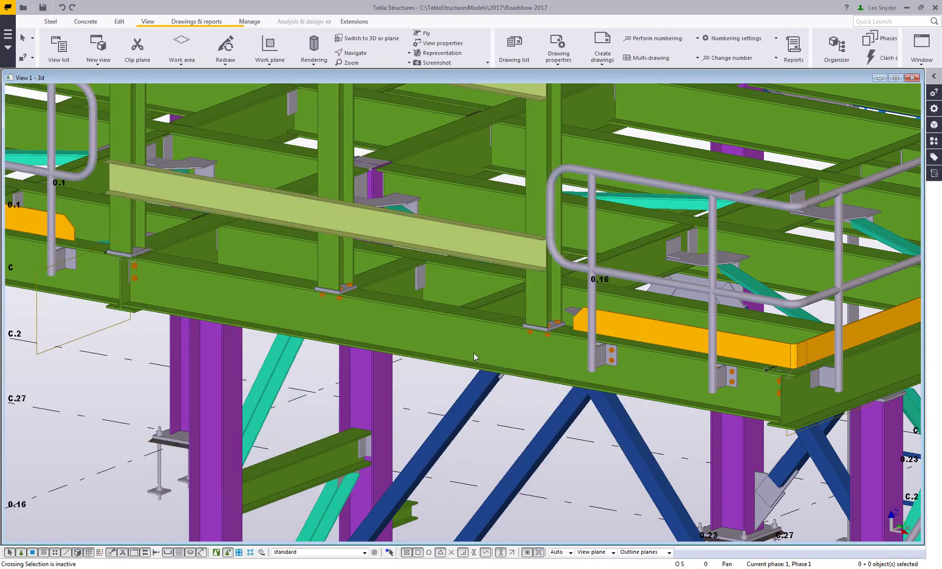
click(425, 337)
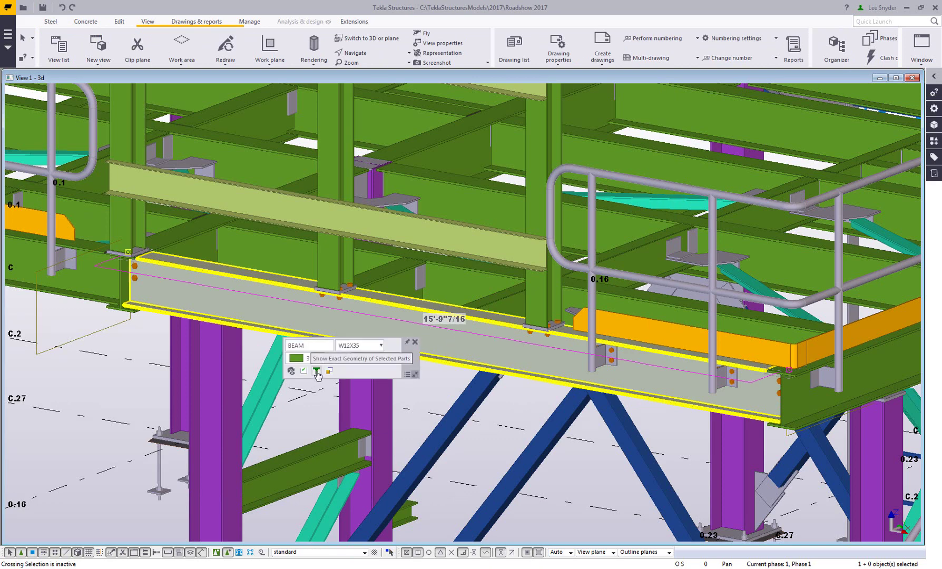
- Show the beam's exact geometry with other parts transparent, zooming in to inspect it
click(316, 373)
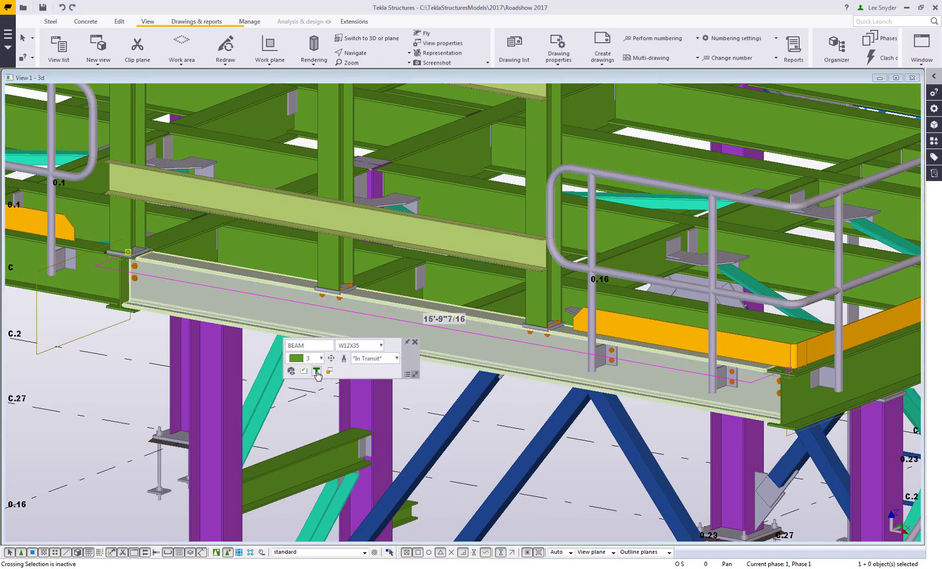
middle_drag(580, 422, 531, 419)
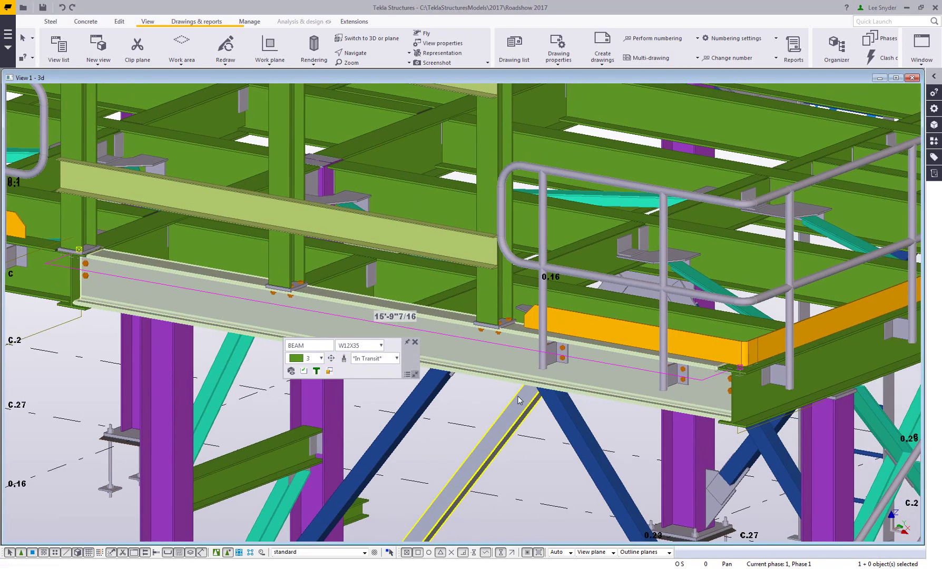
key(ctrl+5)
scroll(685, 413, up, 10)
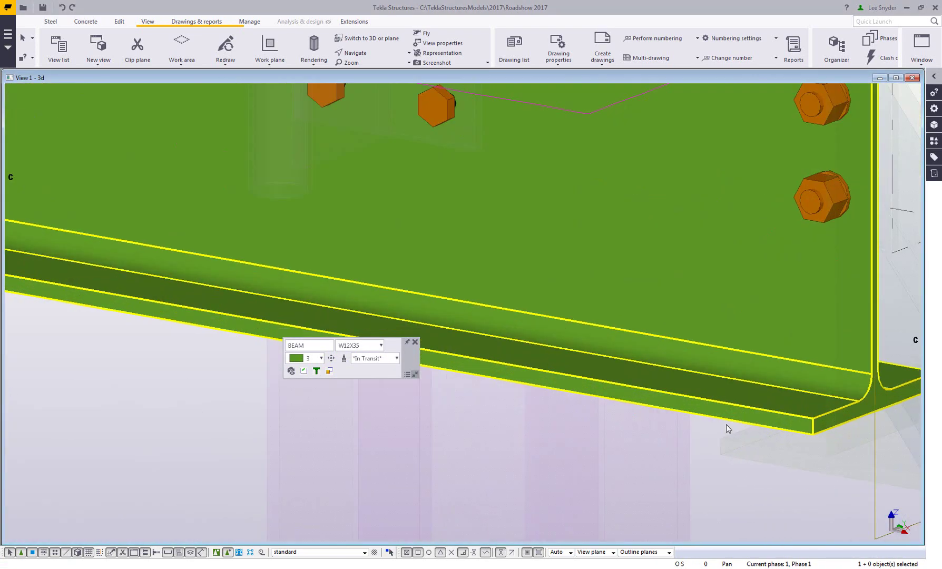
scroll(730, 423, down, 4)
scroll(738, 356, down, 4)
- Select the crossing end beam, preview transparent surroundings, then restore solid rendering for all parts
click(835, 383)
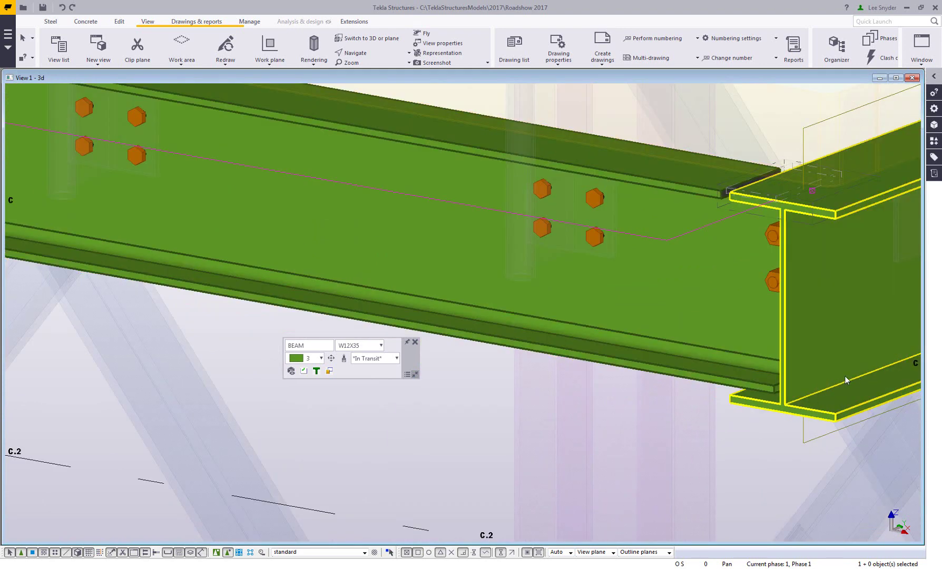
key(ctrl+2)
key(ctrl+4)
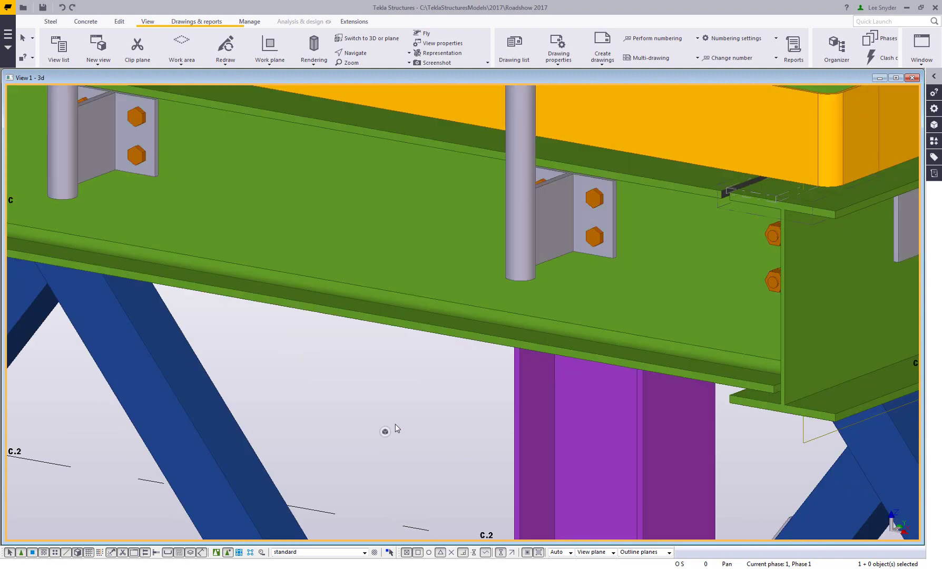
scroll(389, 432, down, 6)
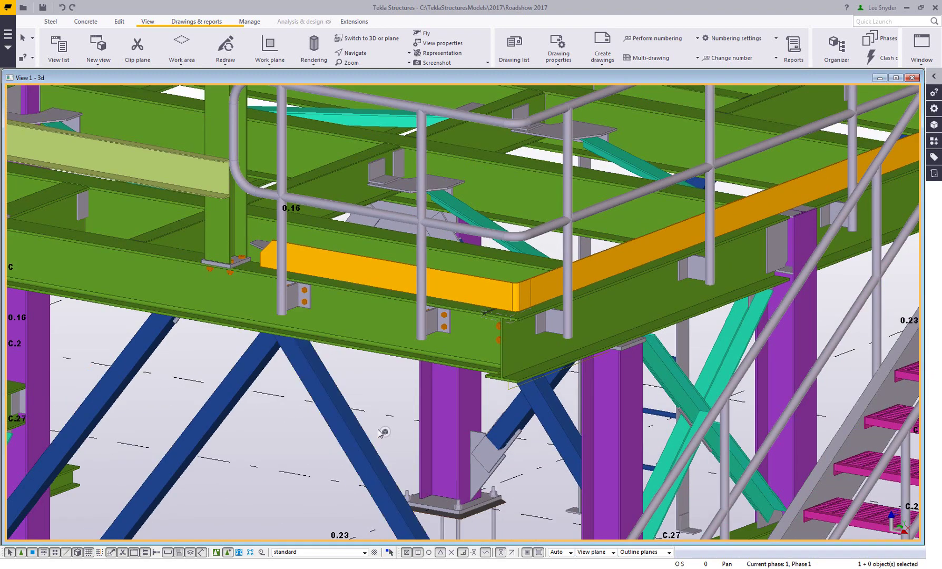
mouse_move(381, 432)
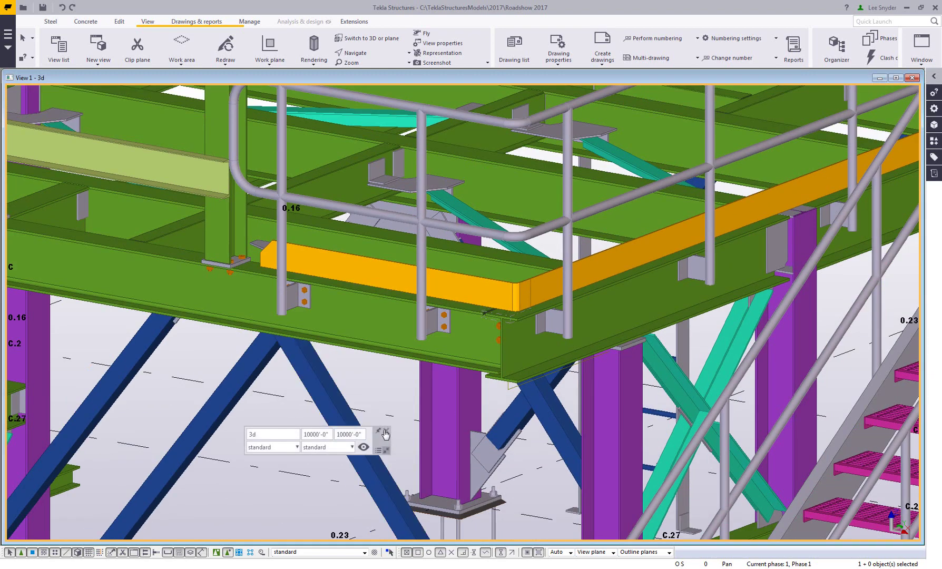
click(324, 396)
scroll(324, 394, down, 5)
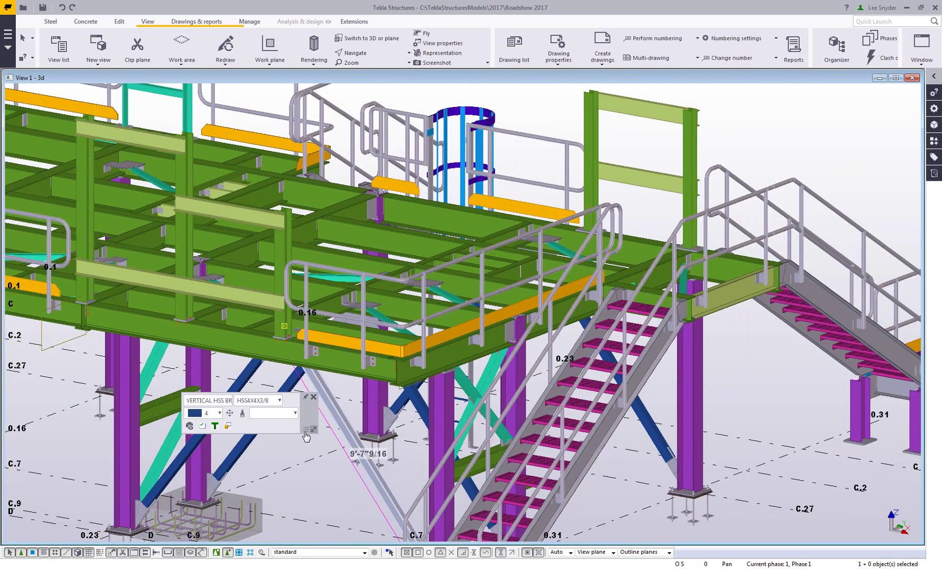
click(228, 428)
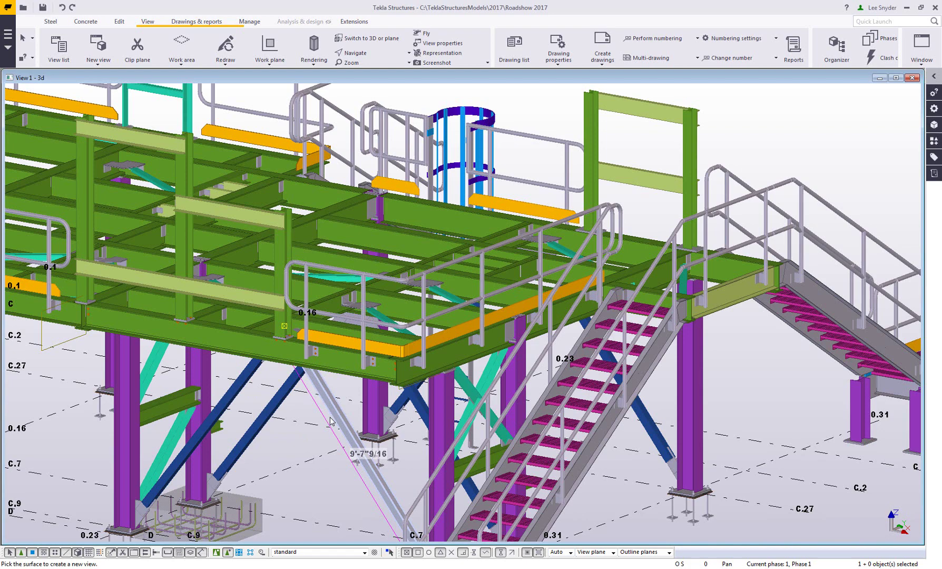
scroll(330, 422, up, 4)
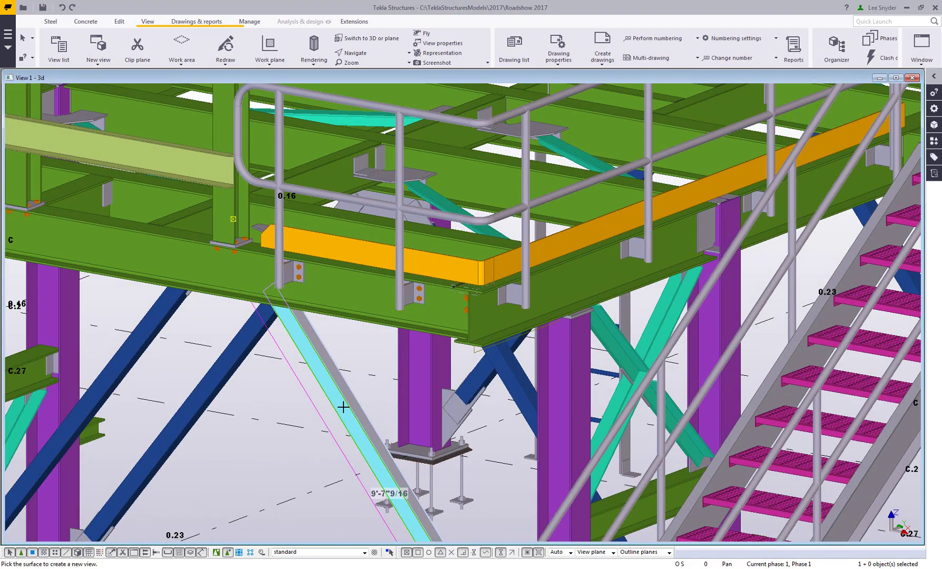
click(343, 406)
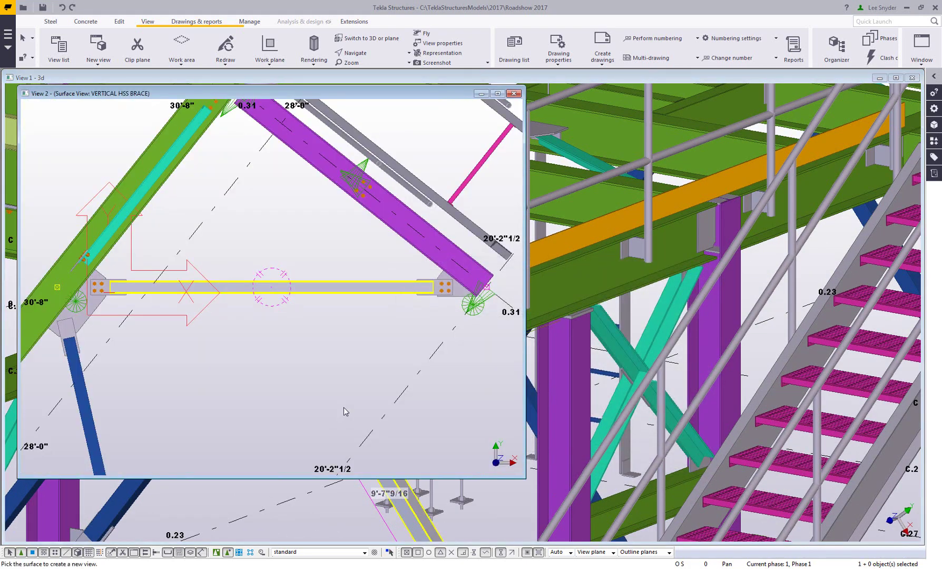
right_click(244, 330)
click(258, 338)
shift+scroll(186, 287, left, 2)
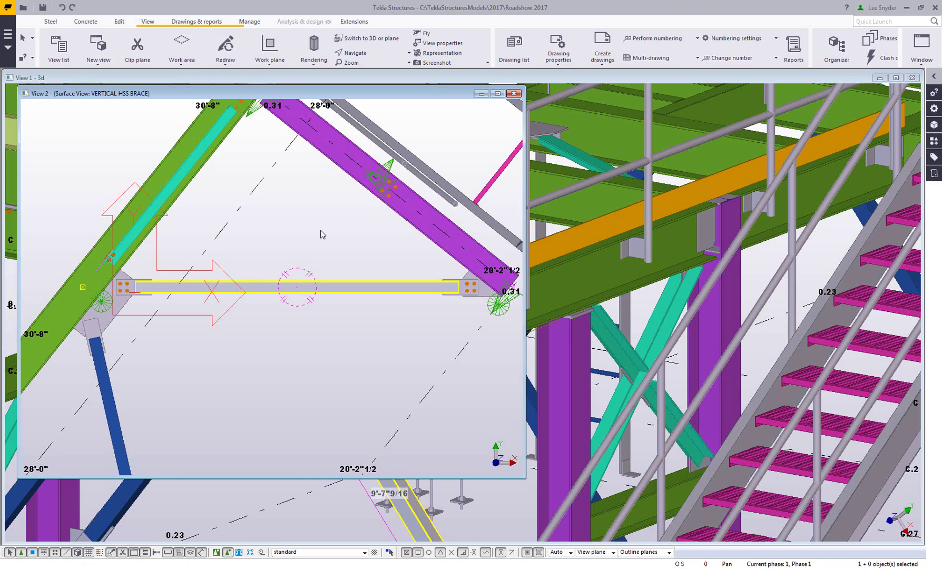
click(514, 94)
scroll(335, 298, down, 2)
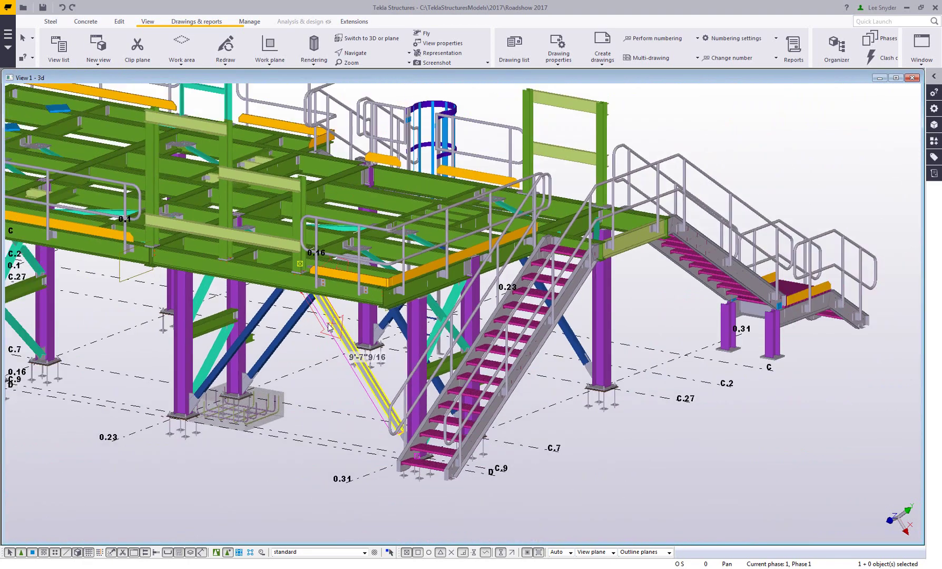
scroll(327, 399, down, 1)
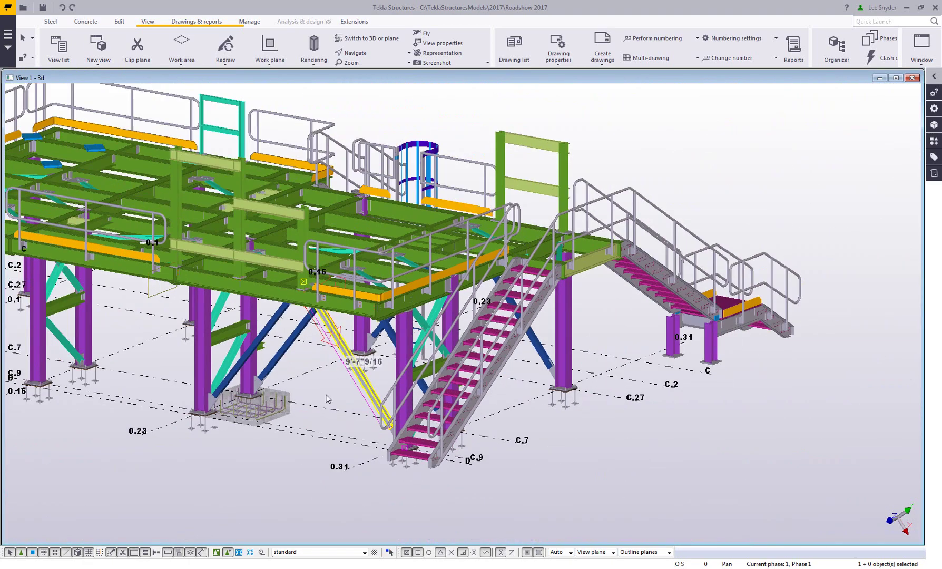
middle_drag(342, 402, 431, 422)
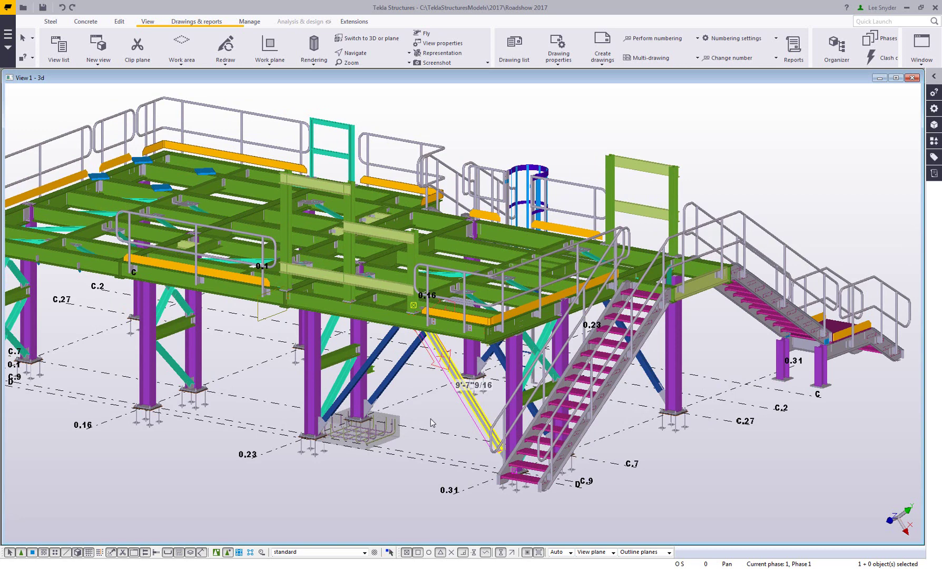